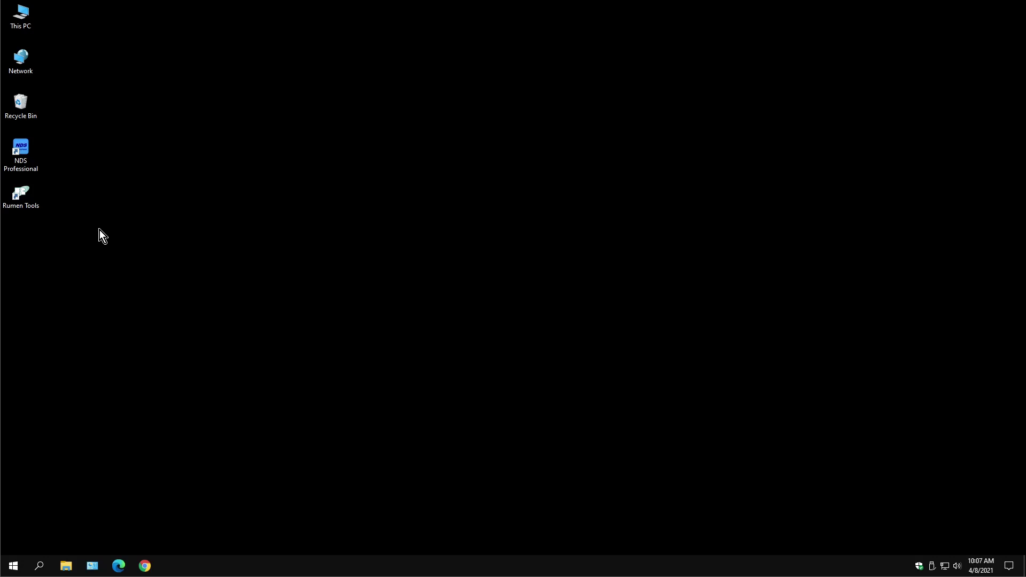
Start RUMeN Tools from its desktop shortcut
double_click(24, 194)
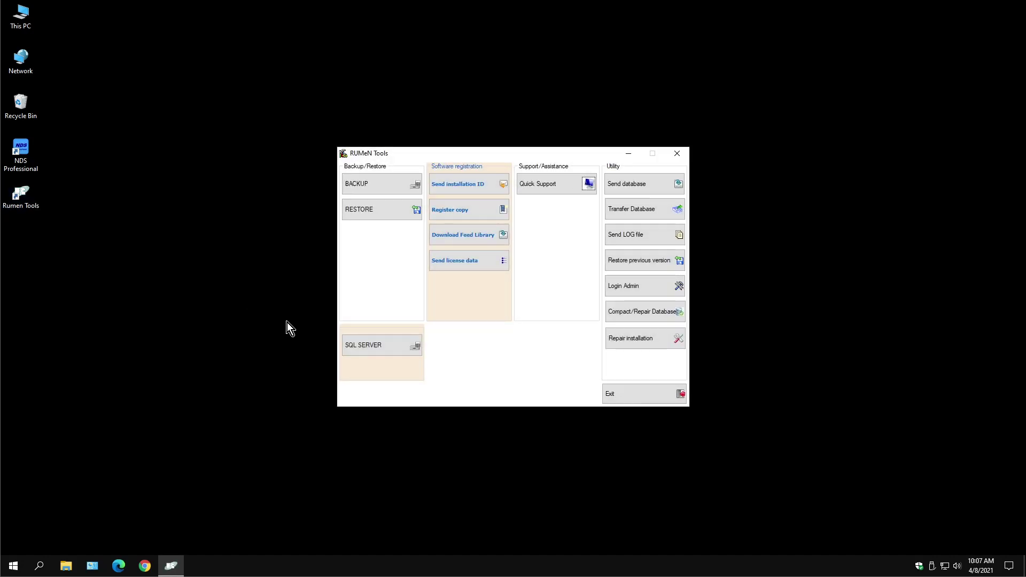
Open Transfer Database and choose the Transfer data procedure
left_click(639, 219)
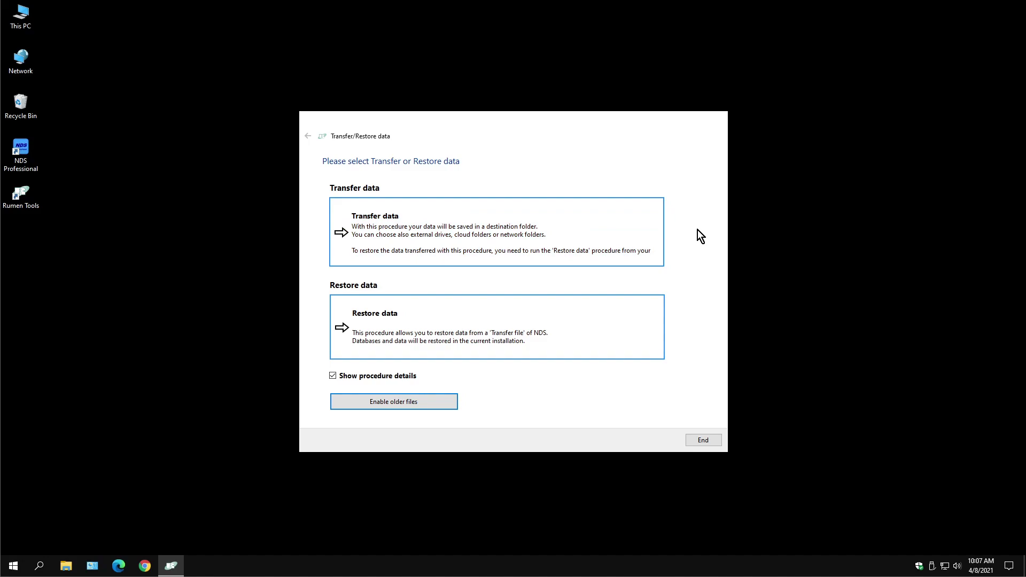
left_click(504, 237)
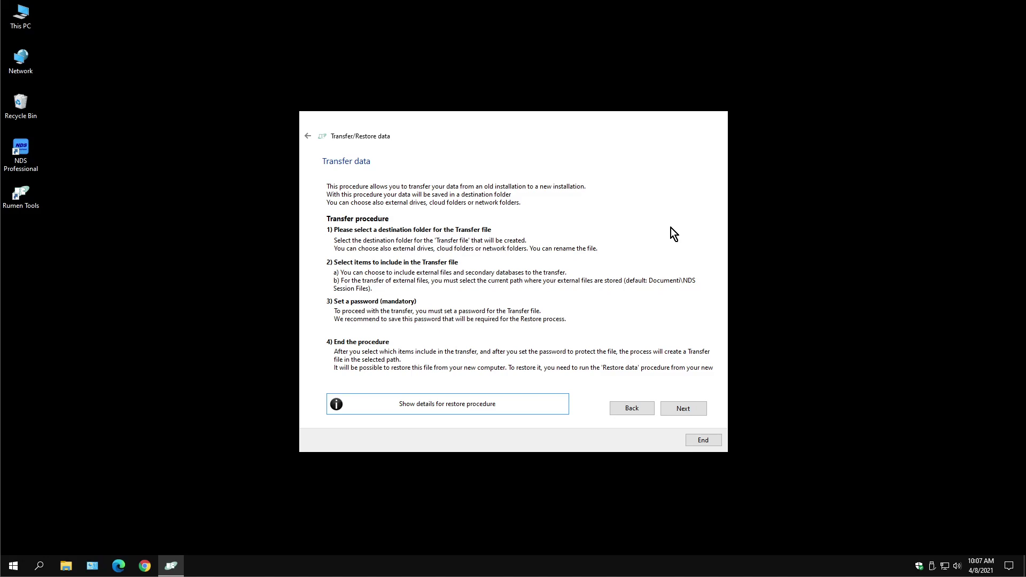
Set the transfer destination to a new Desktop folder named 'nds transfer'
left_click(684, 413)
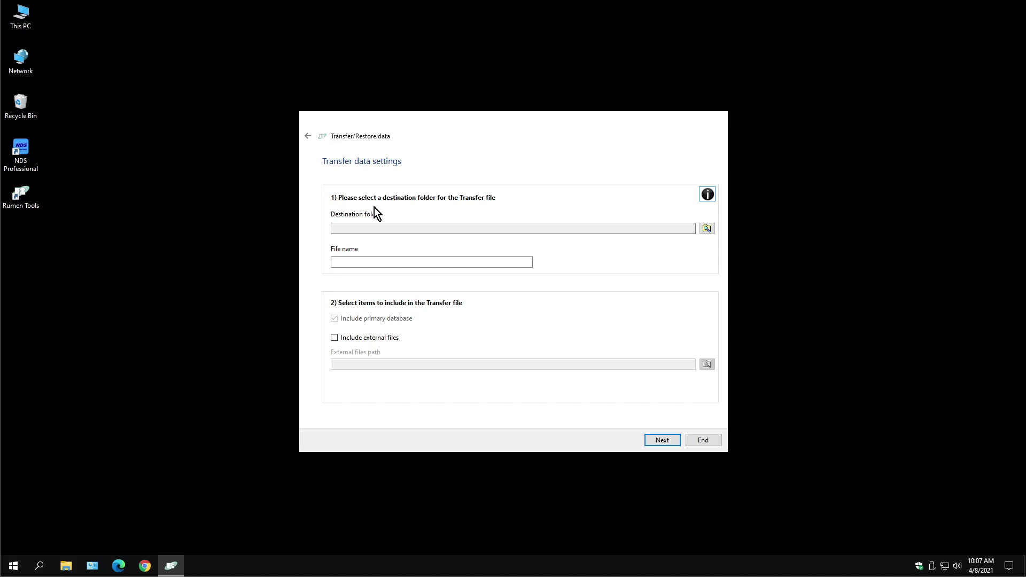
left_click(709, 230)
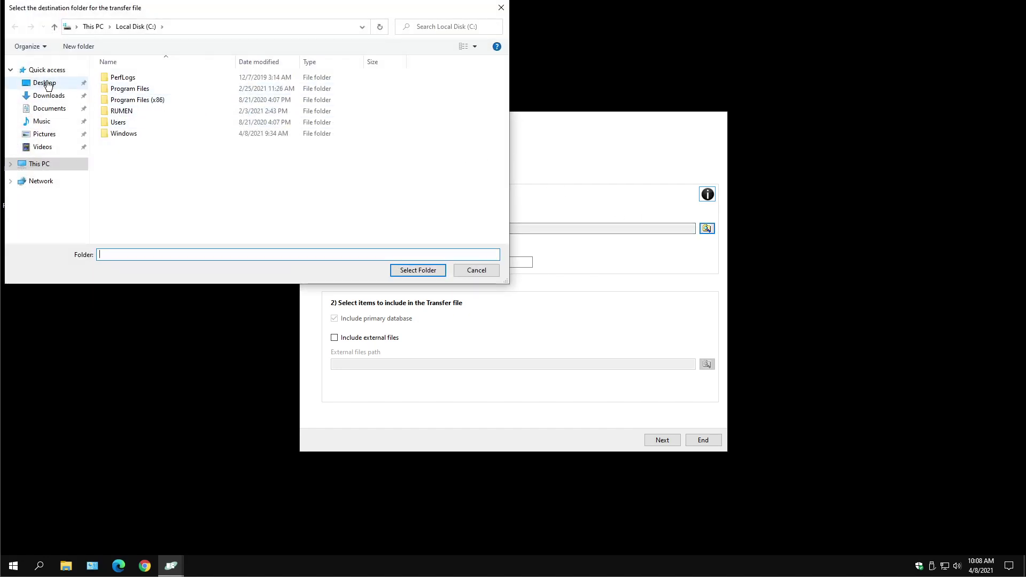
left_click(44, 83)
left_click(127, 254)
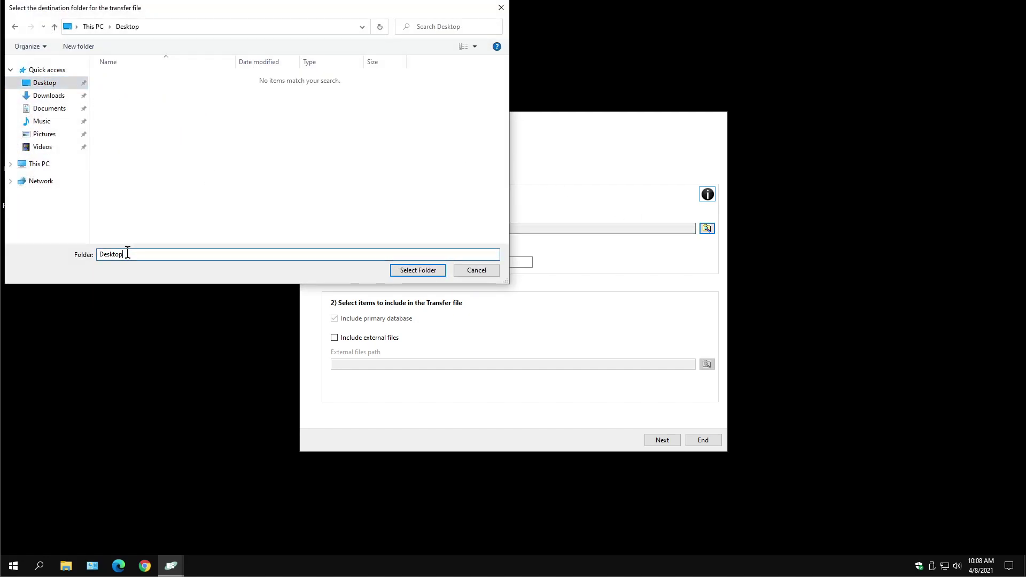
double_click(127, 254)
left_click(78, 47)
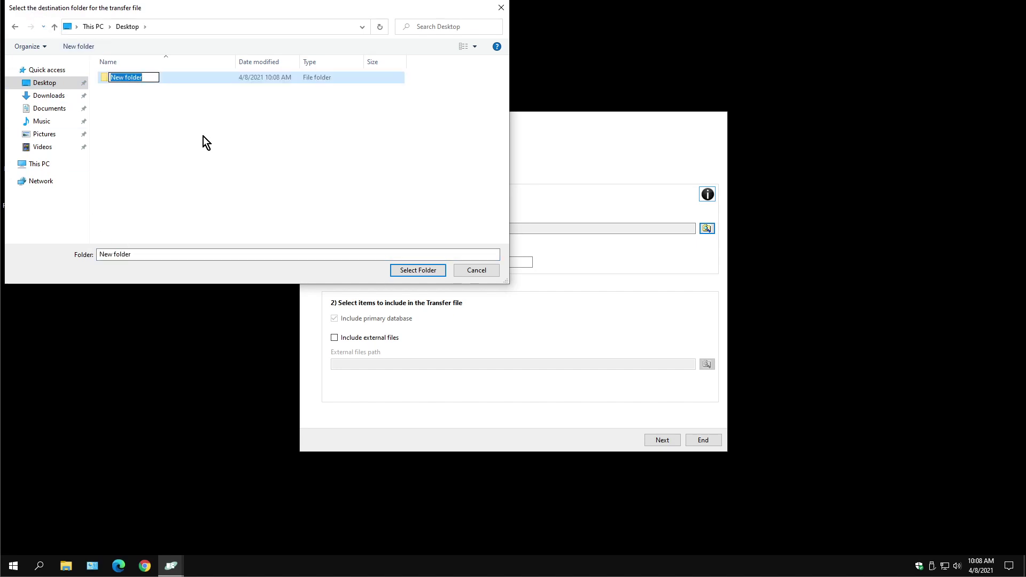
type("nds transfer")
key("Return")
left_click(414, 271)
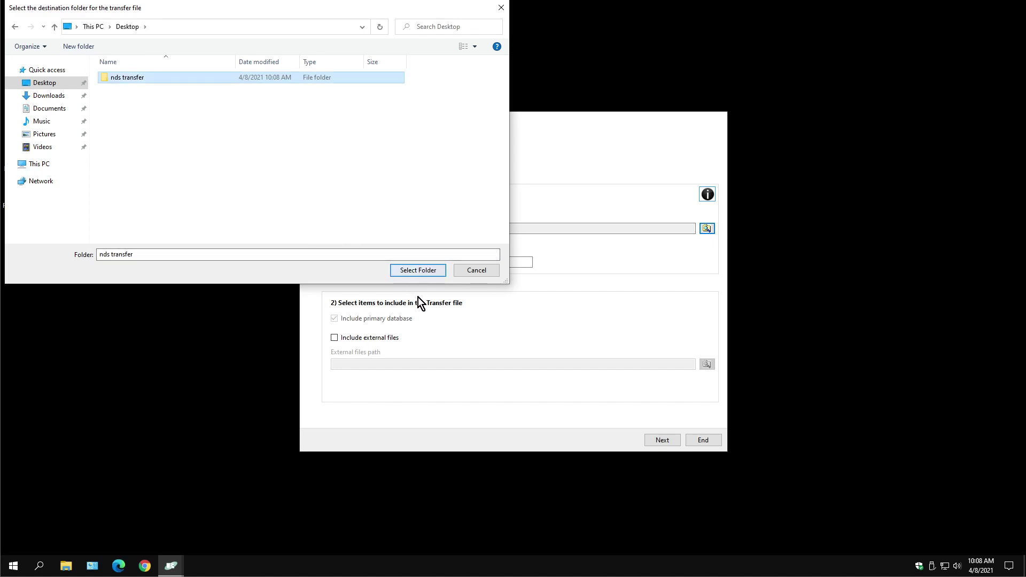
left_click(413, 268)
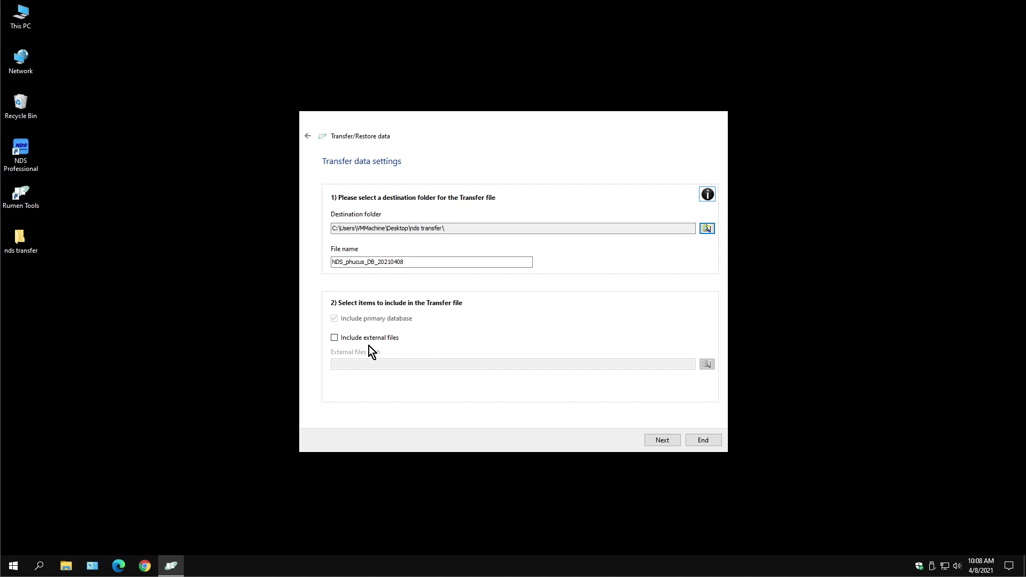
Exclude external files and confirm a primary-database-only transfer to NDS_phucus_DB_20210408
left_click(334, 338)
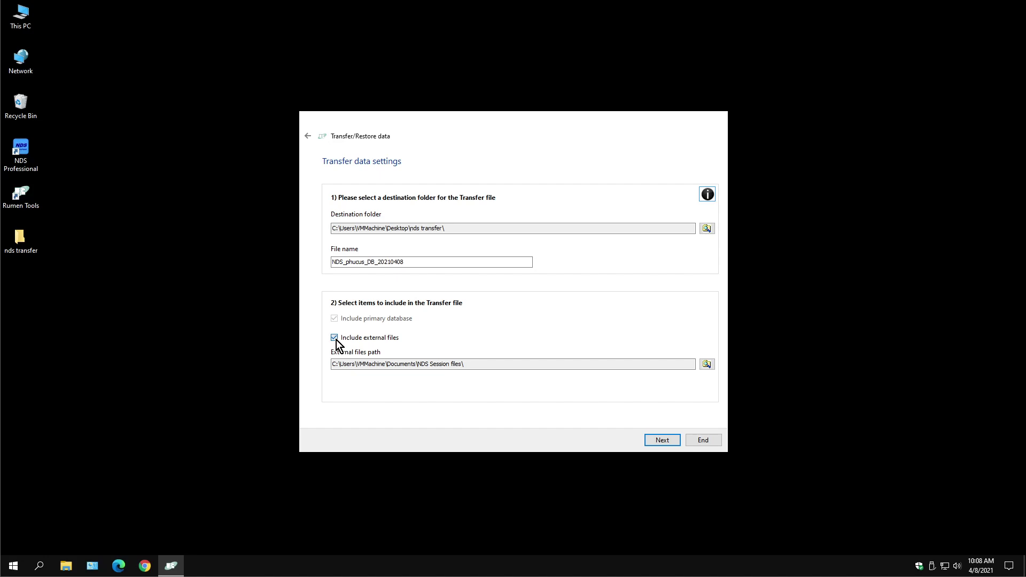
left_click(336, 340)
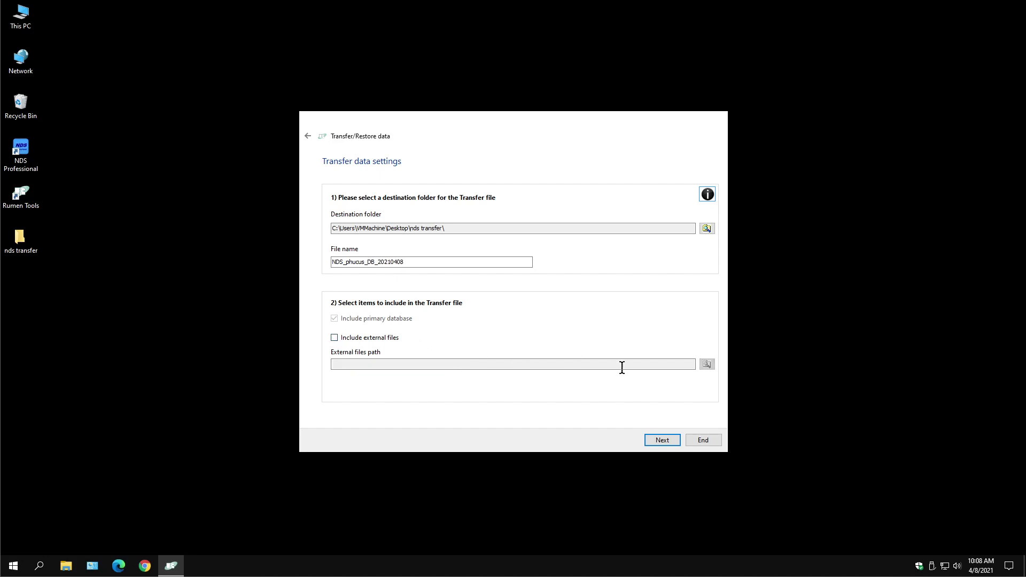
left_click(652, 445)
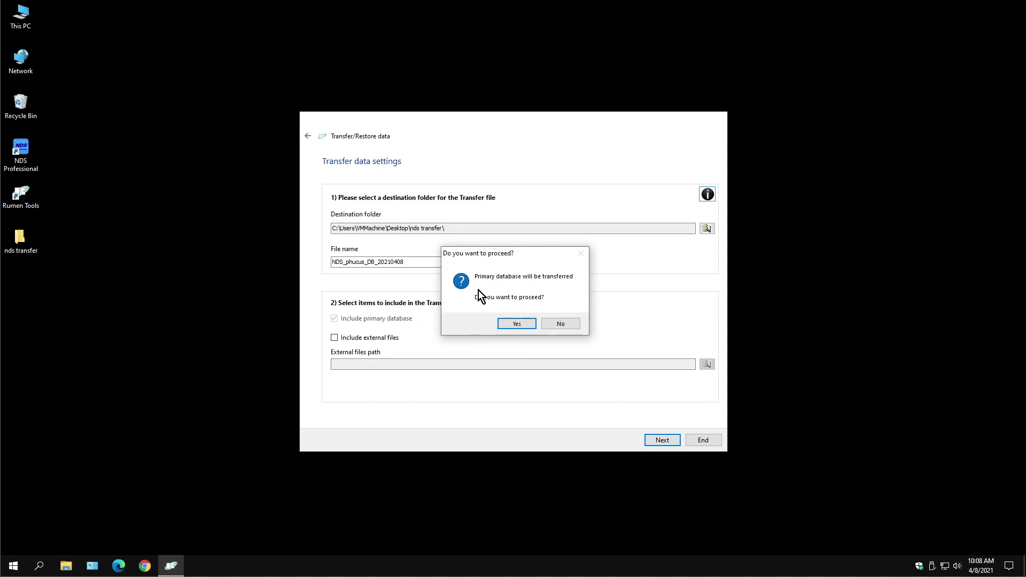
left_click(516, 324)
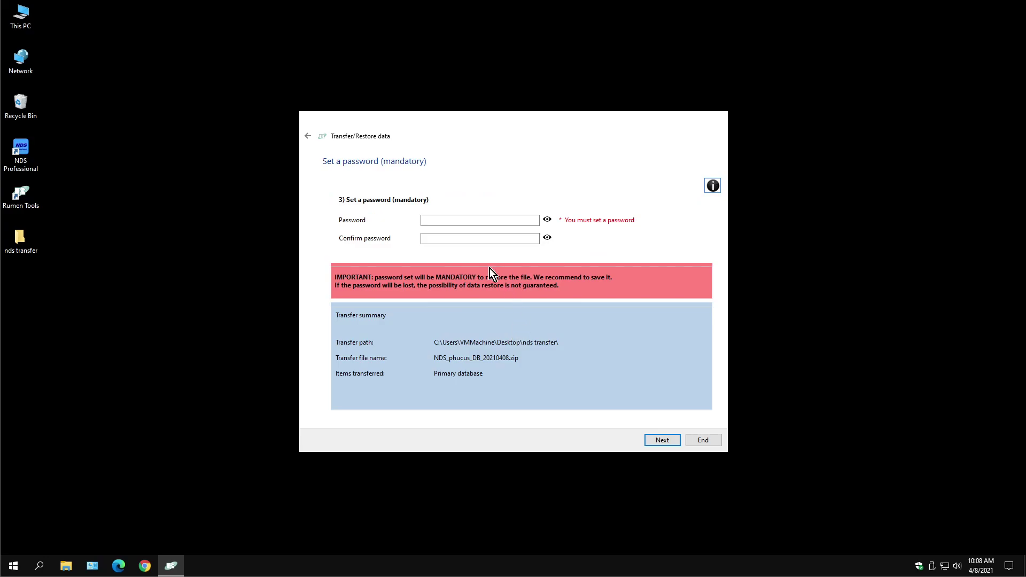
Enter the transfer password in both password fields, verify it, and continue
left_click(444, 220)
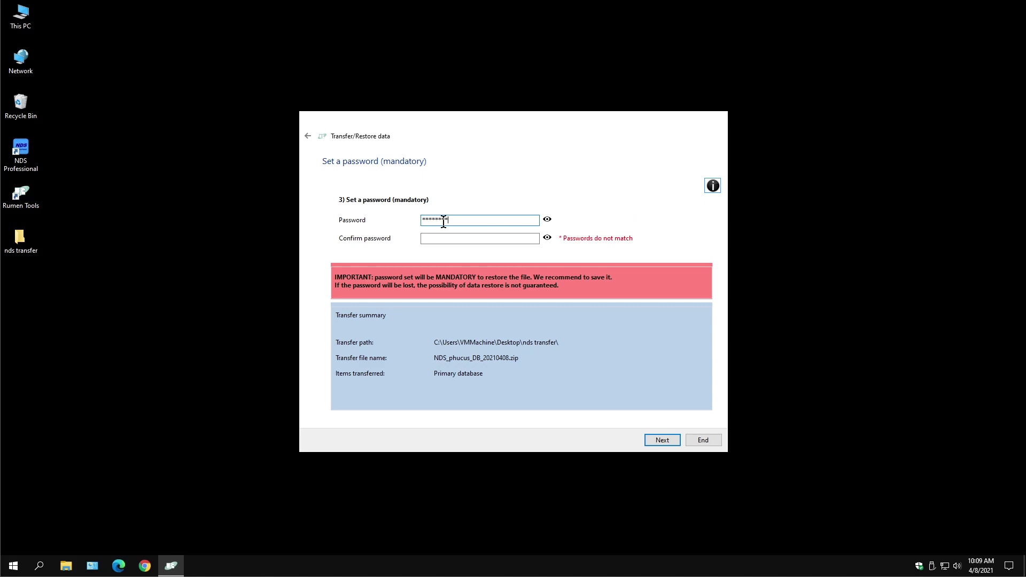
left_click(547, 219)
left_click(448, 240)
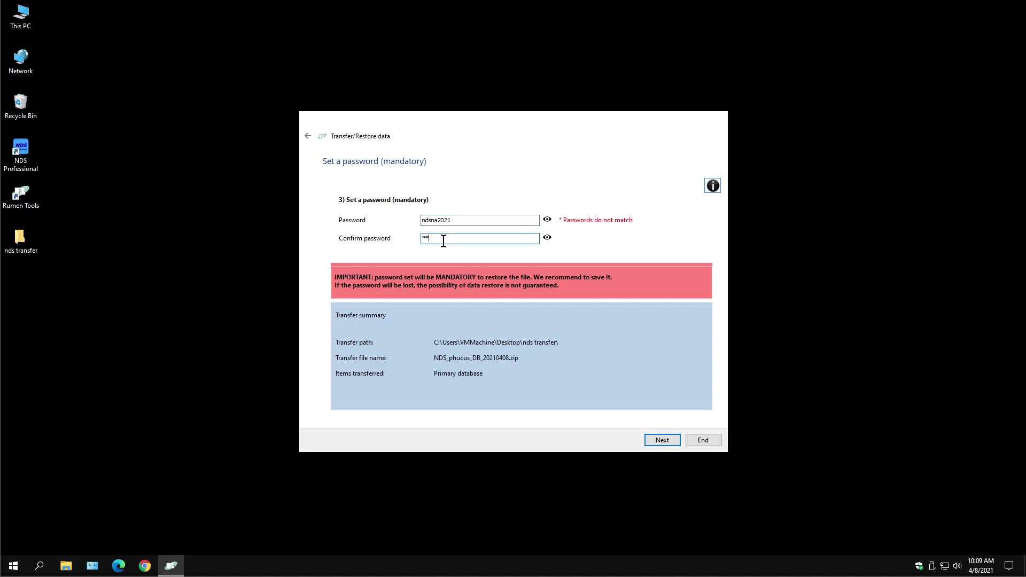
left_click(665, 442)
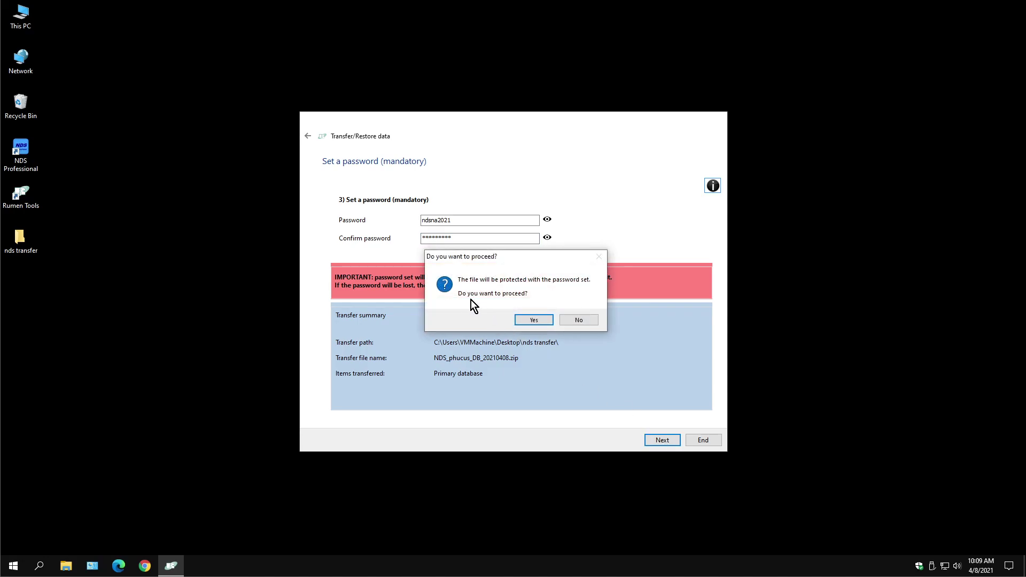
Run the password-protected transfer, then close the wizard and exit RUMeN Tools
left_click(530, 321)
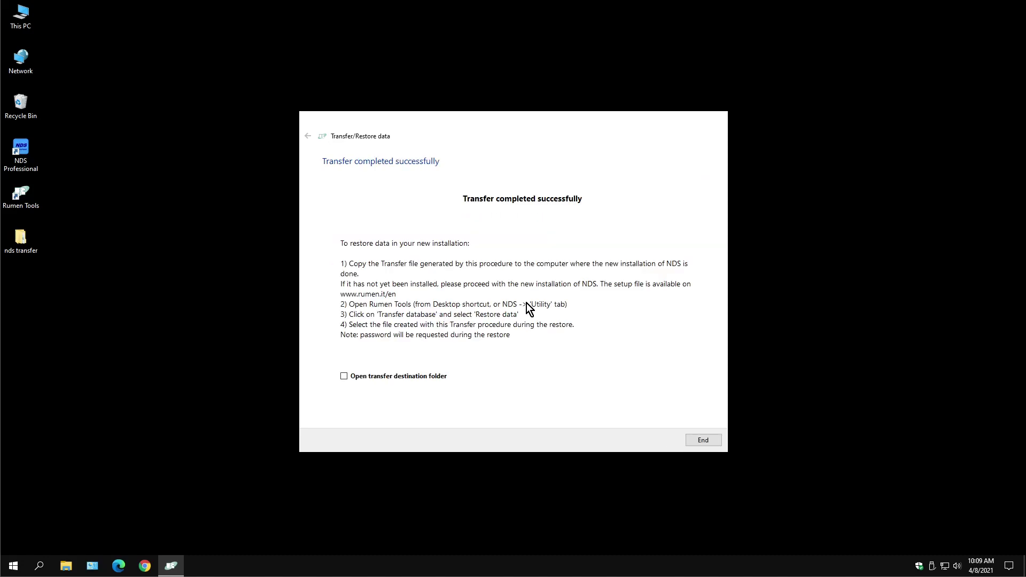
left_click(695, 444)
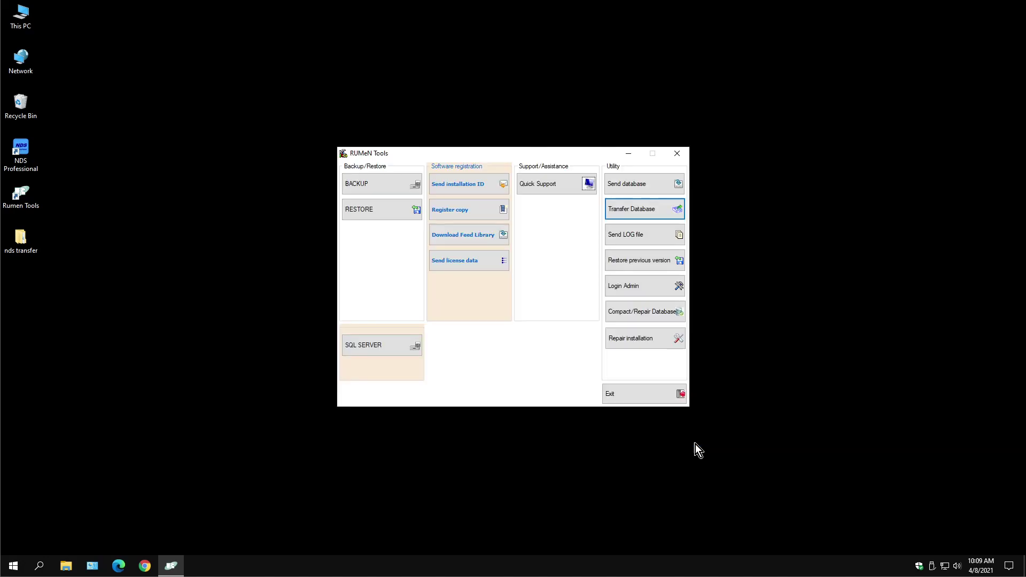
left_click(616, 399)
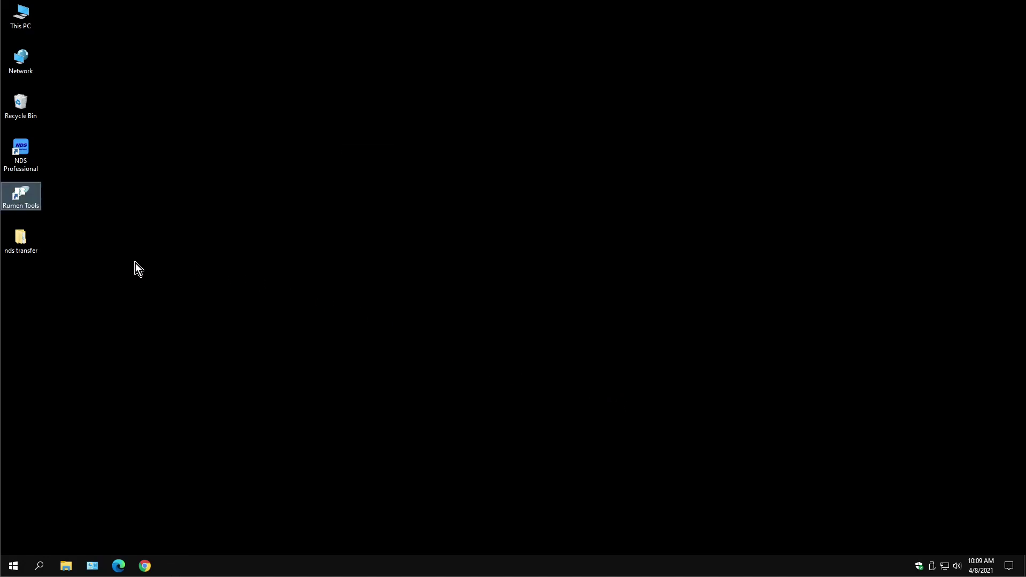
left_click(25, 249)
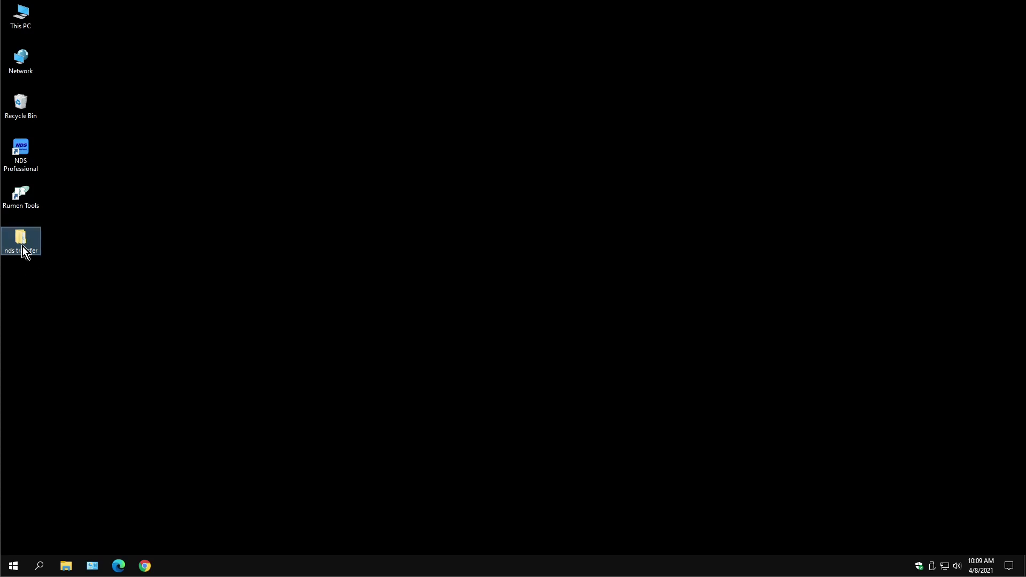
right_click(23, 246)
left_click(83, 428)
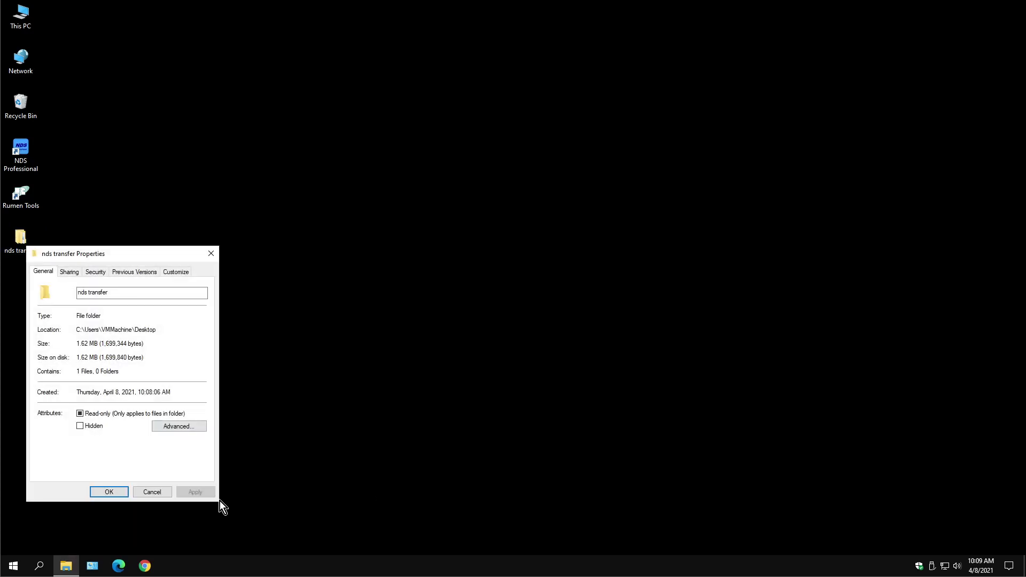
left_click(152, 492)
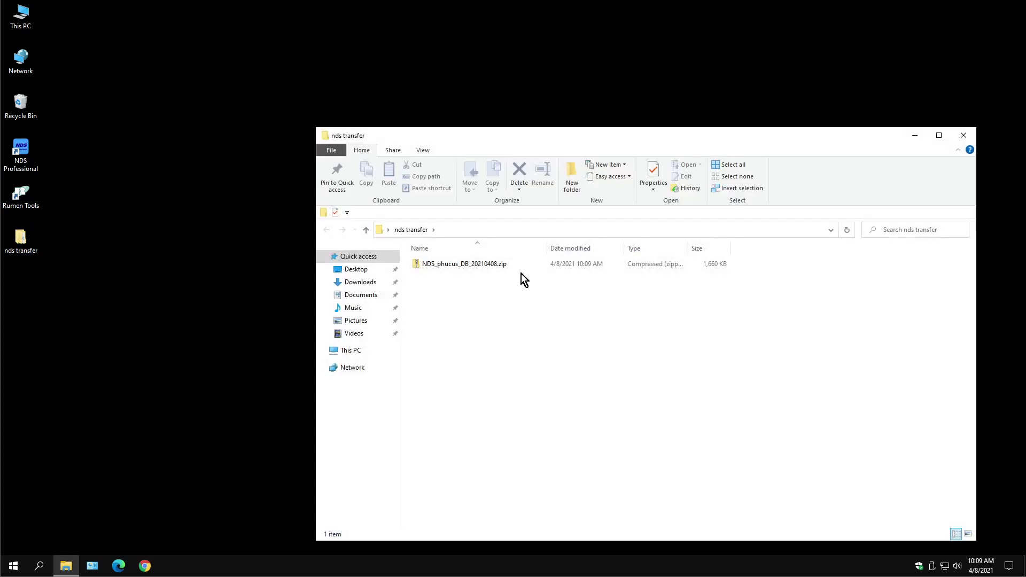
left_click(965, 135)
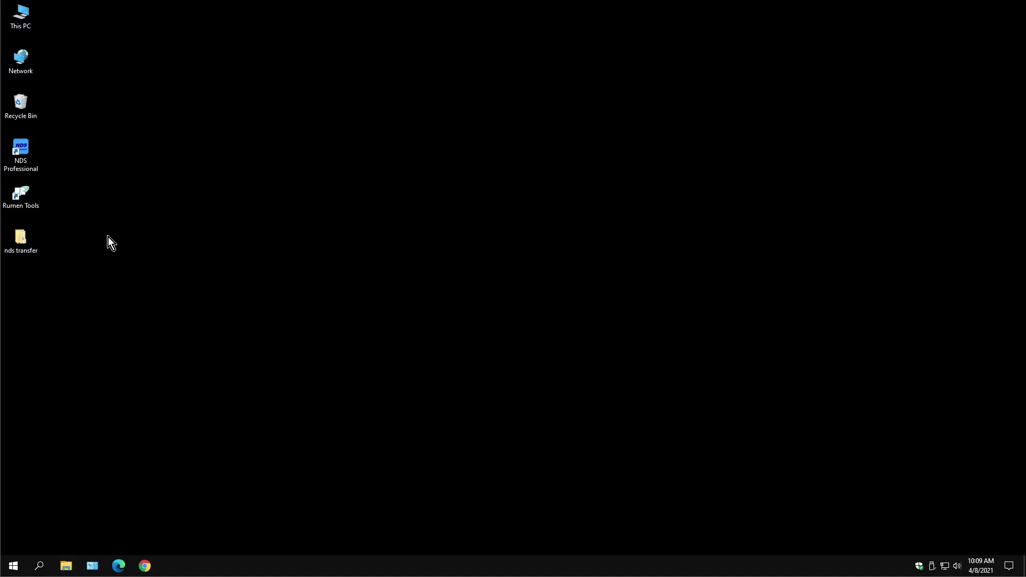
right_click(15, 236)
left_click(52, 226)
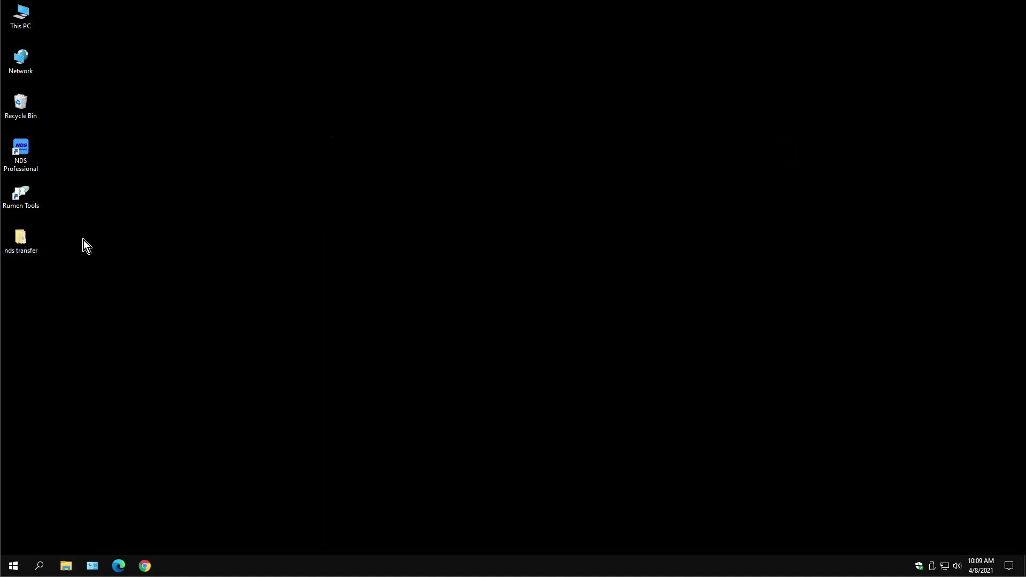
double_click(28, 243)
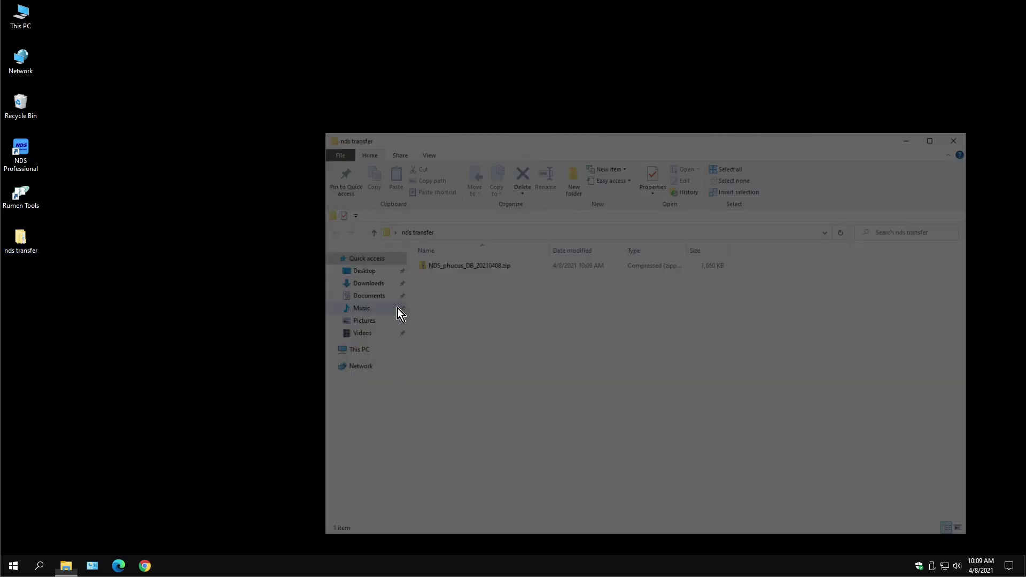
left_click(965, 135)
left_click(249, 235)
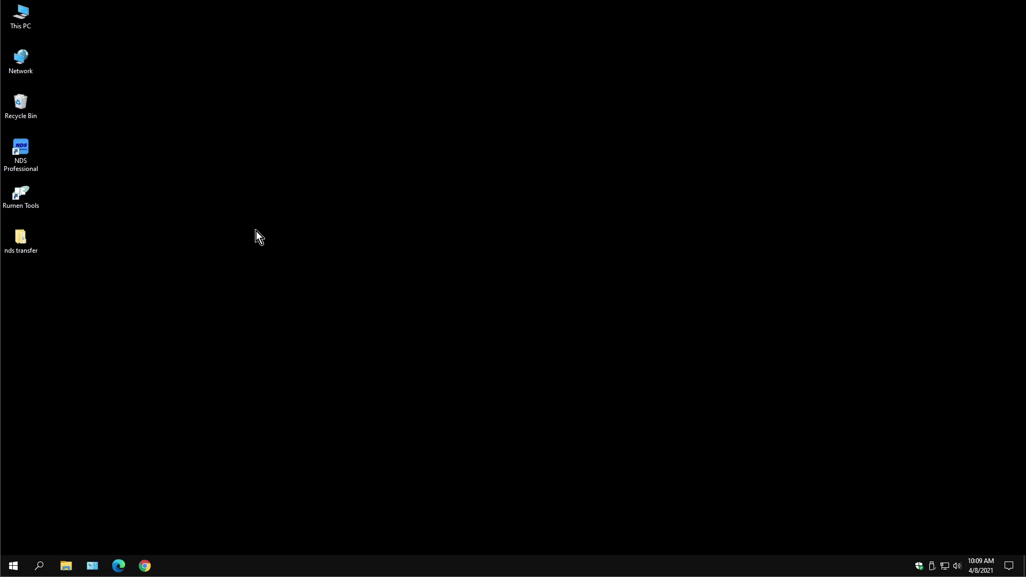
Relaunch RUMeN Tools and open the Restore data procedure under Transfer Database
double_click(24, 195)
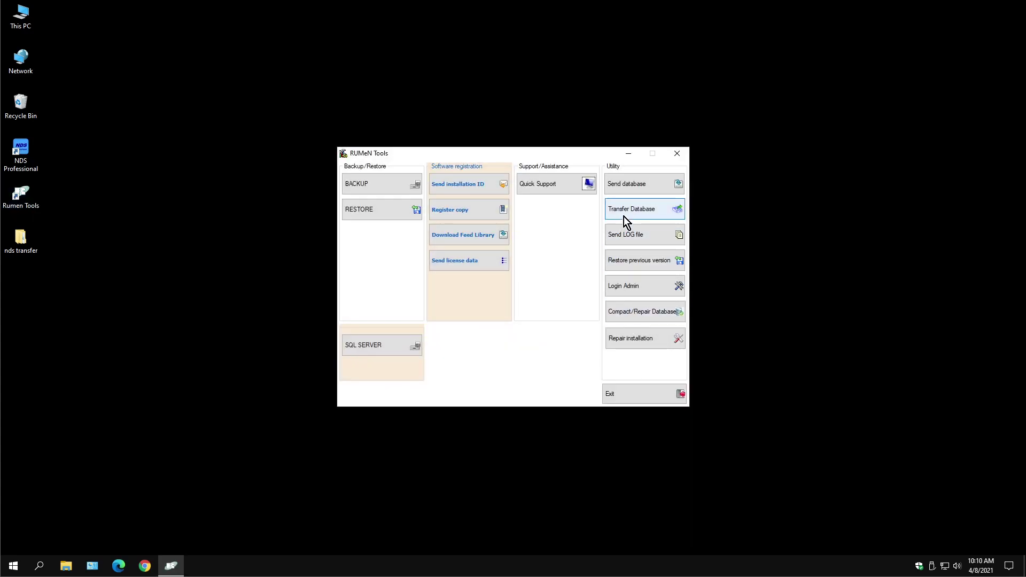
left_click(624, 216)
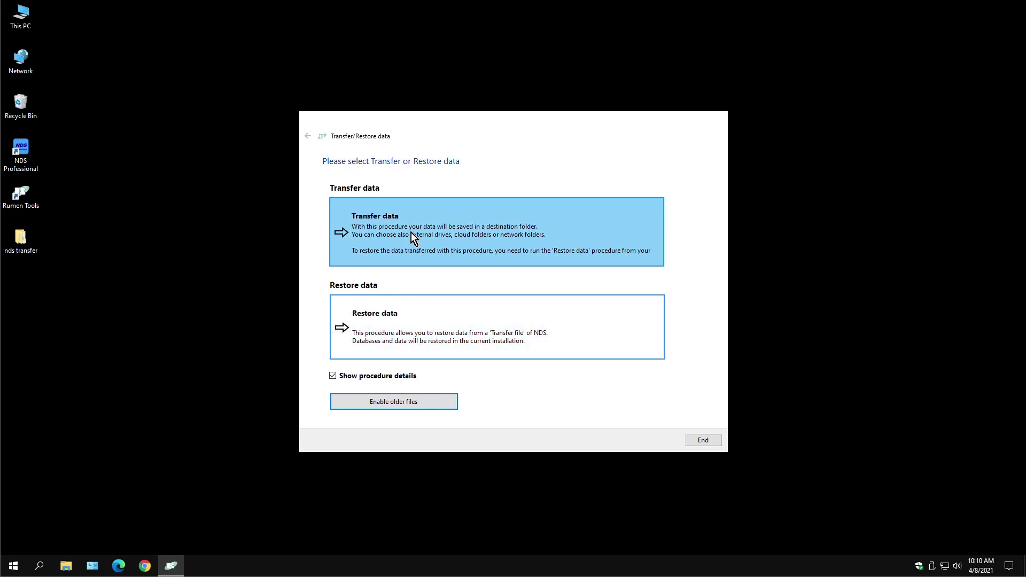
left_click(387, 346)
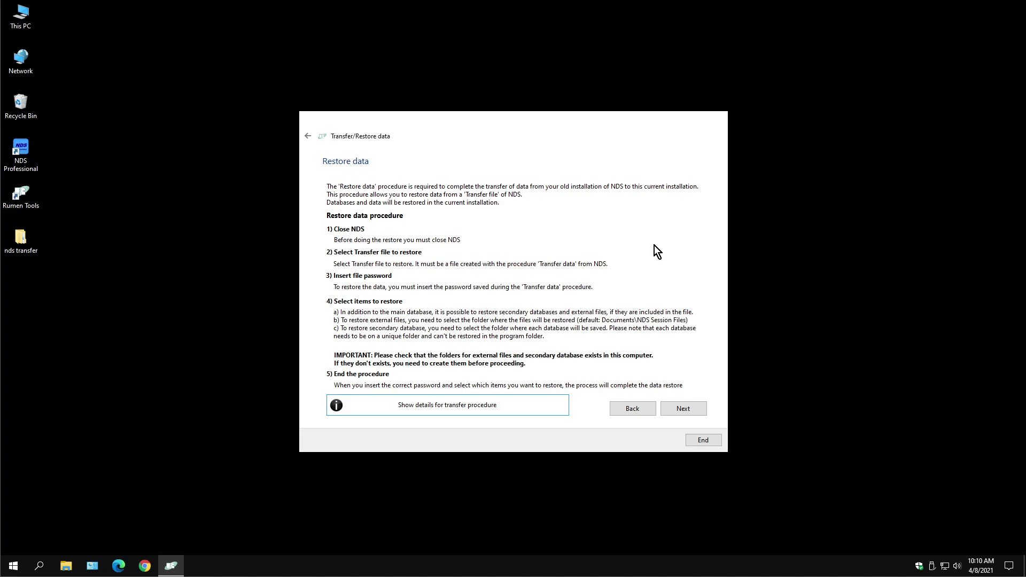
Choose NDS_phucus_DB_20210408.zip from Desktop\nds transfer as the restore file
left_click(689, 409)
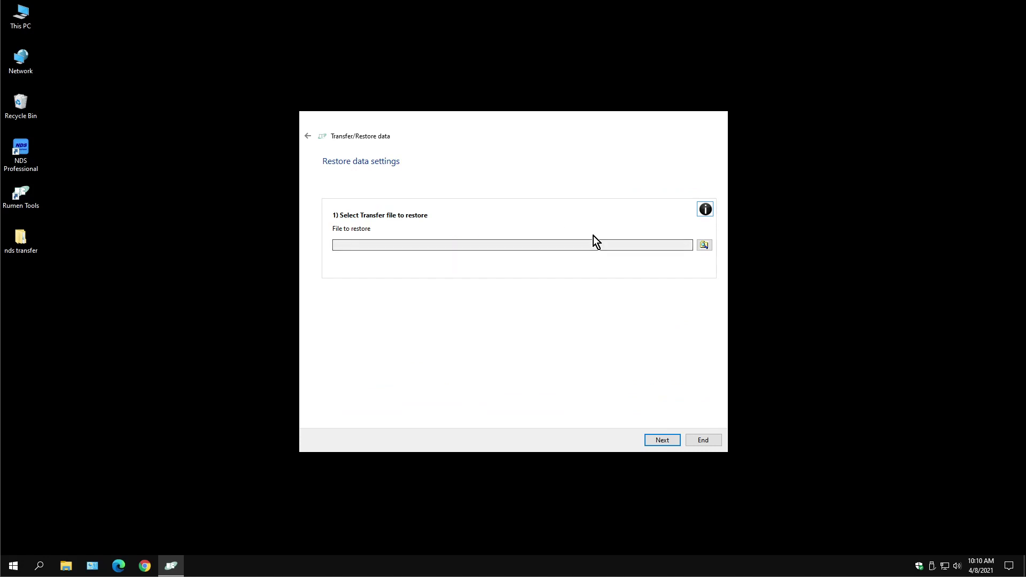
left_click(705, 246)
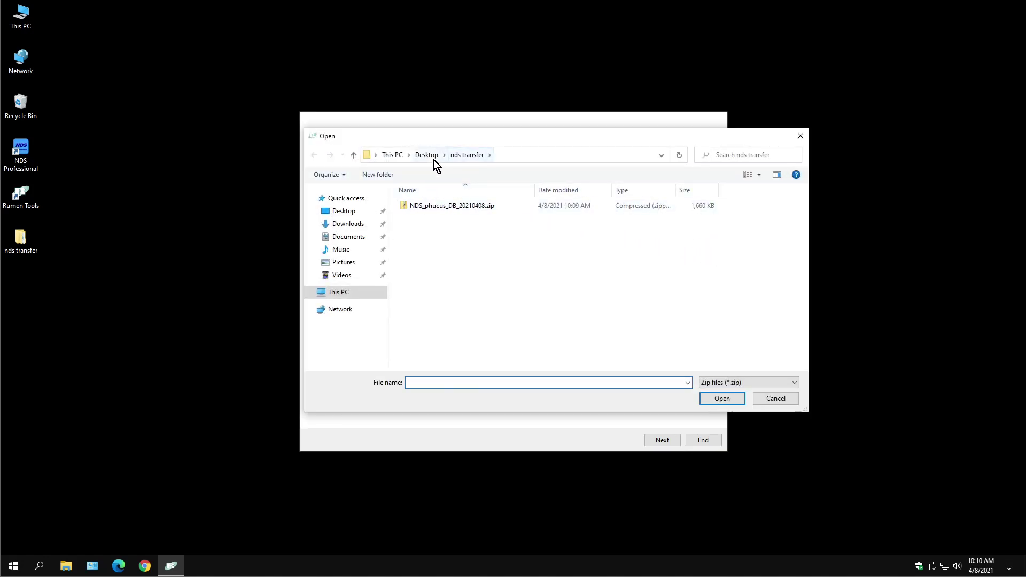
left_click(433, 158)
double_click(429, 207)
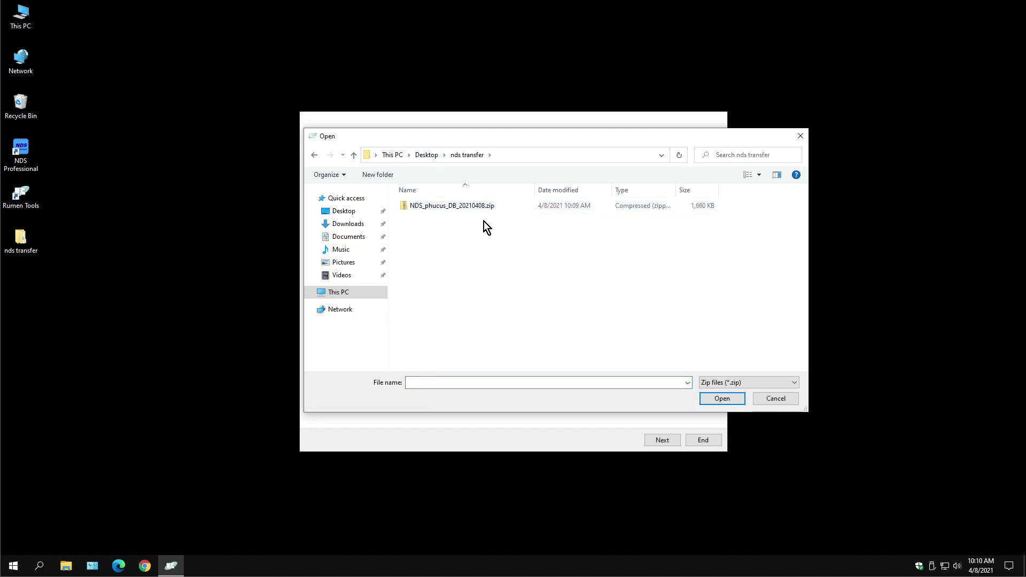
left_click(464, 209)
left_click(722, 401)
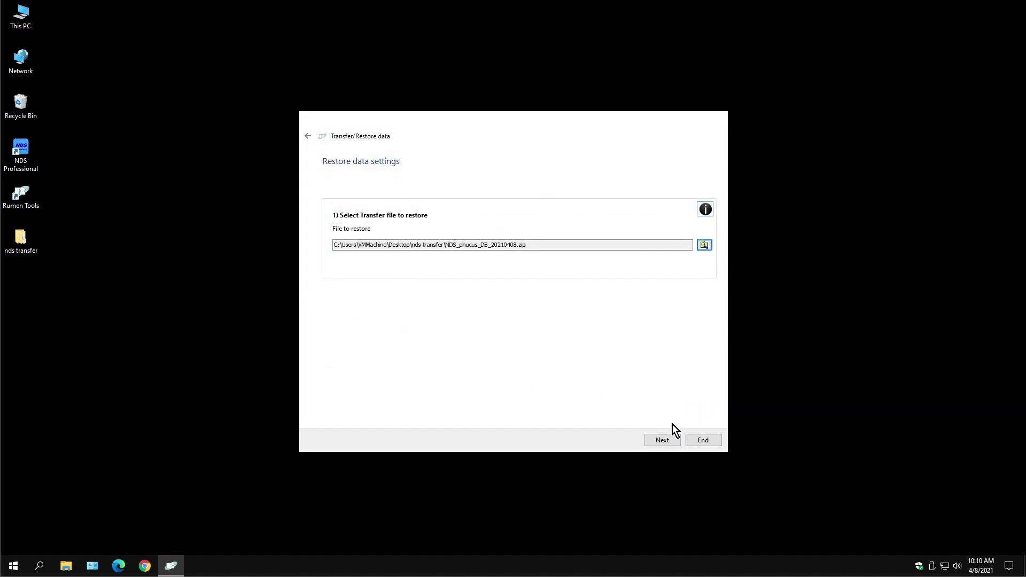
left_click(671, 441)
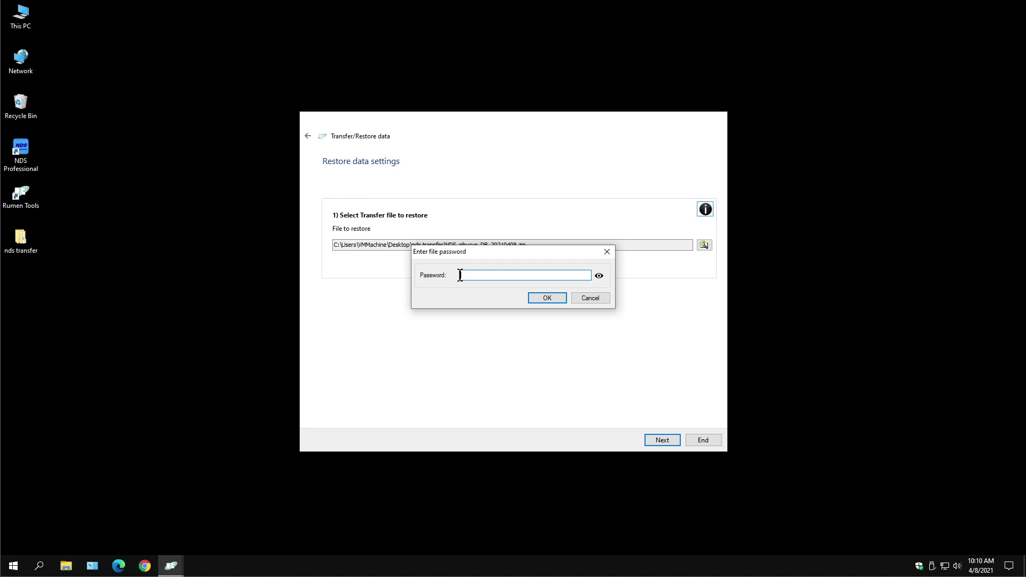
Enter the transfer file's password, check it, and confirm to unlock the file
left_click(461, 275)
left_click(599, 275)
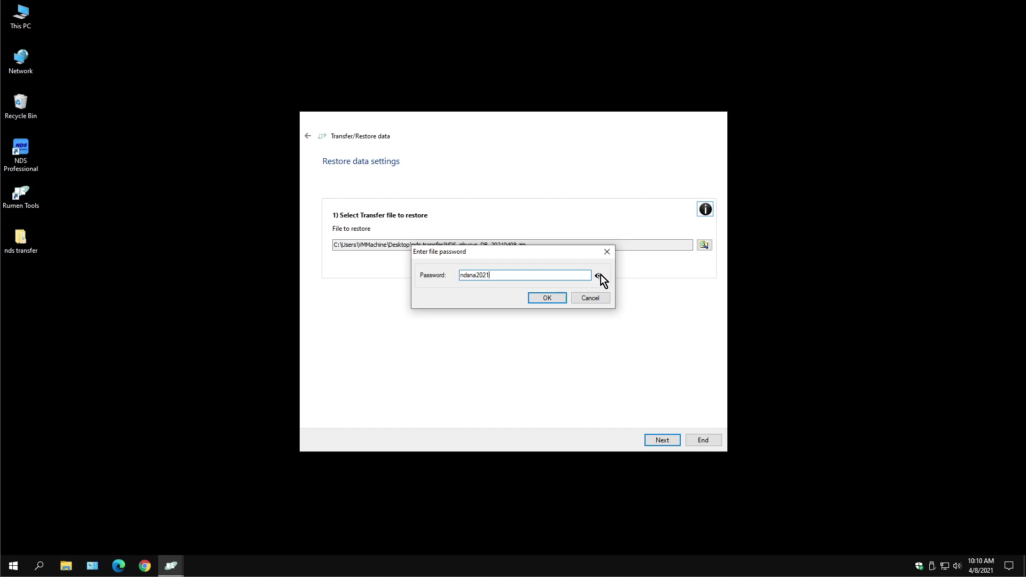
left_click(547, 297)
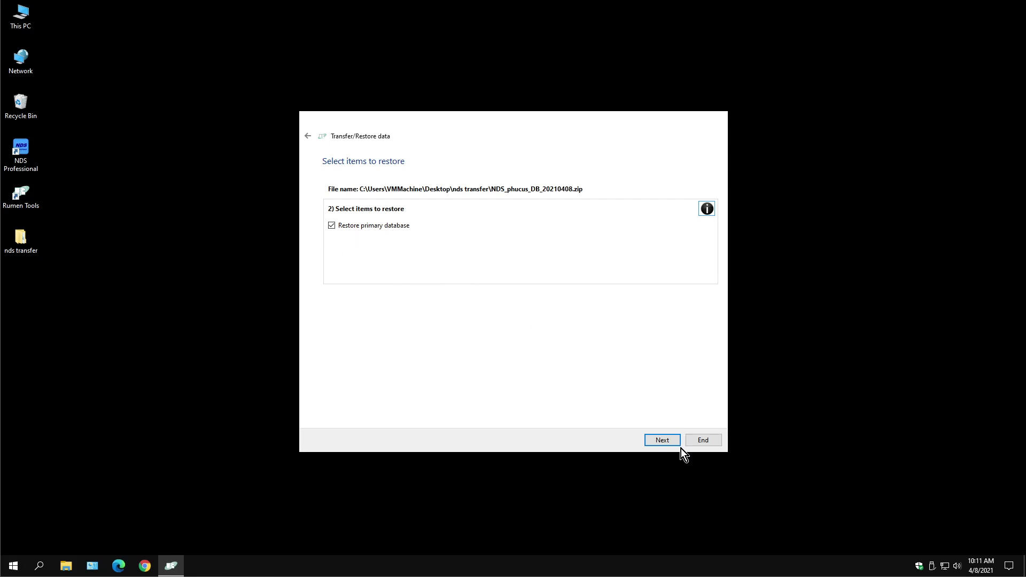
Confirm restoring the primary database, then finish and exit RUMeN Tools
left_click(659, 441)
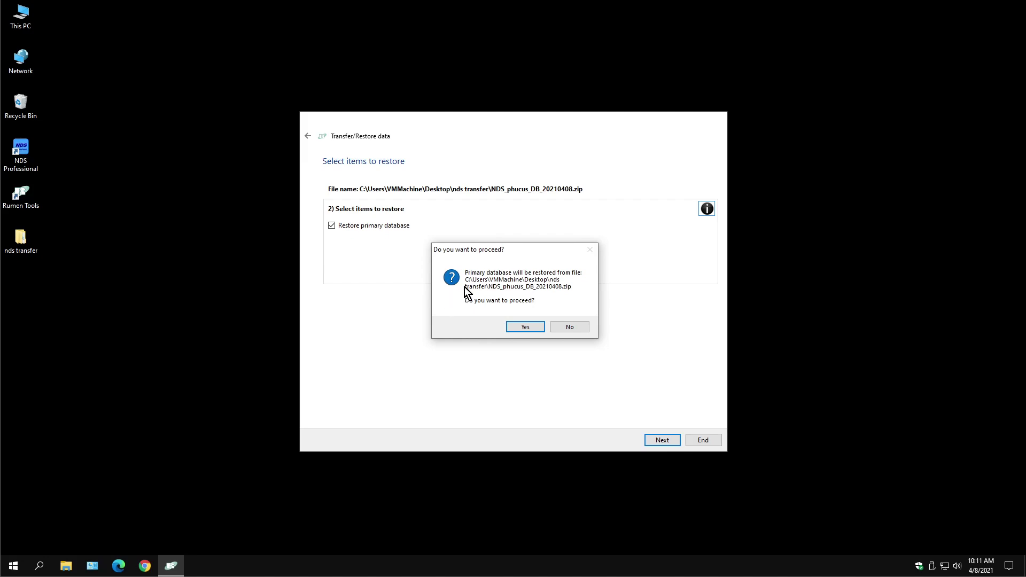
left_click(524, 326)
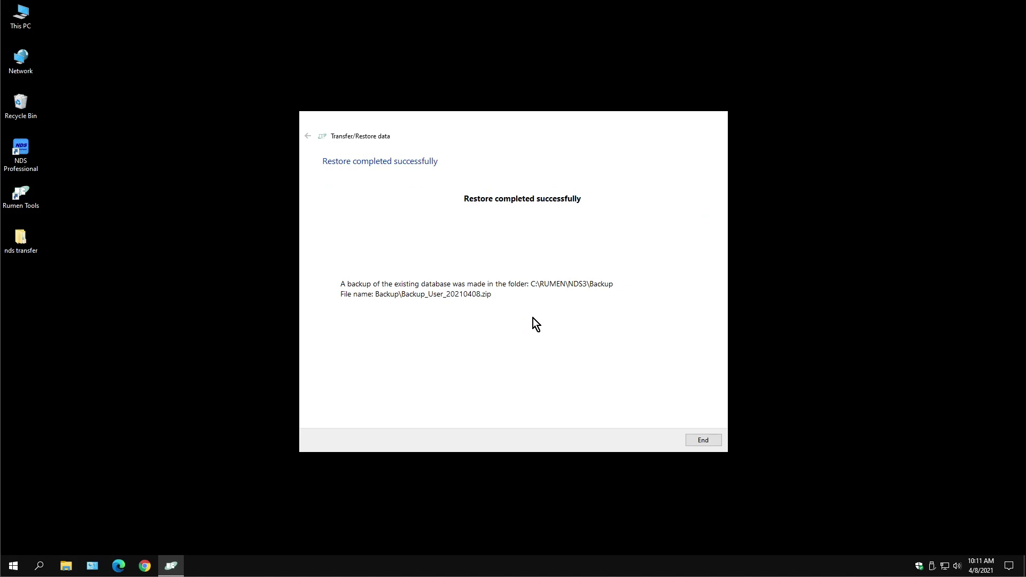
left_click(703, 440)
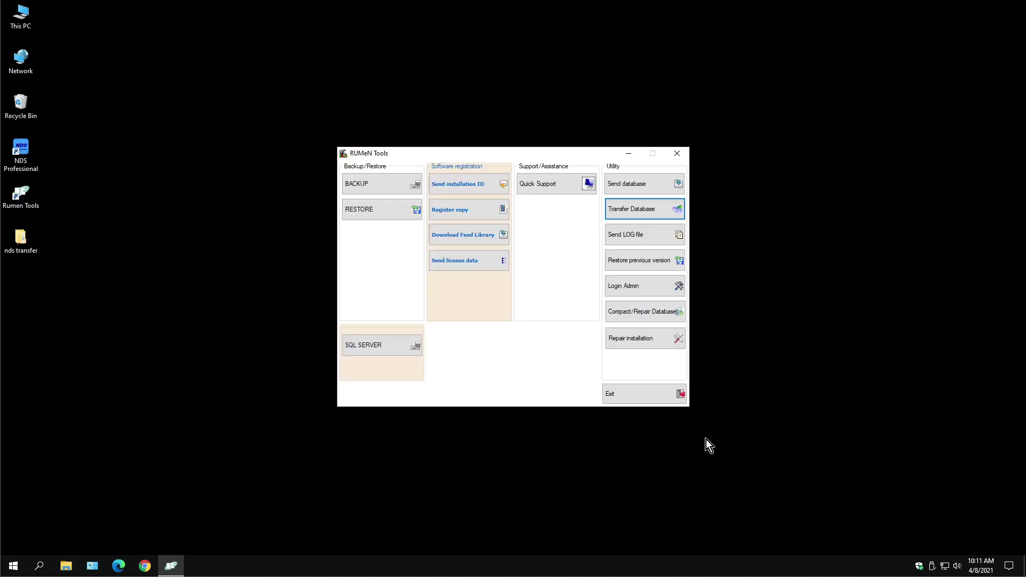
left_click(618, 394)
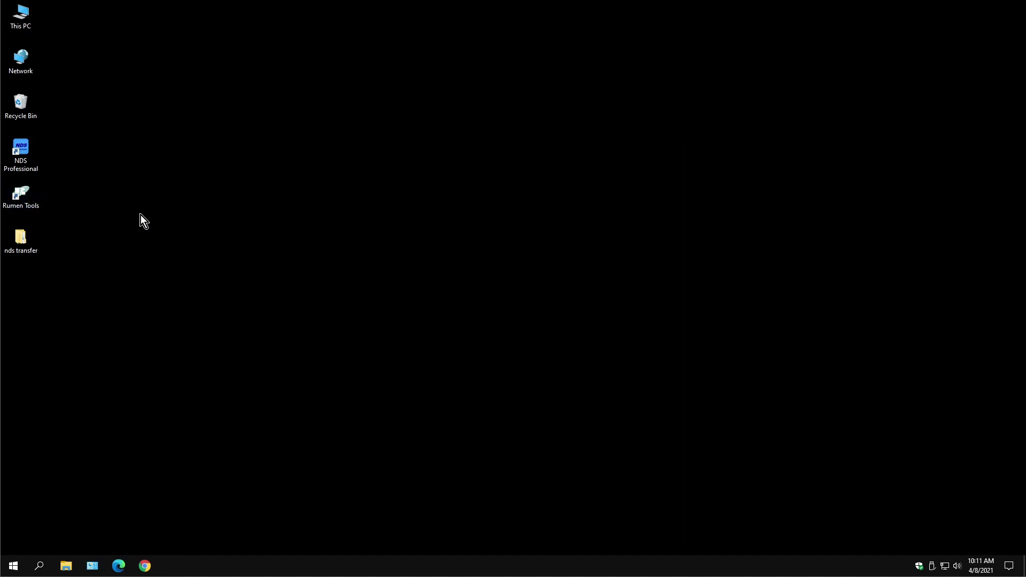